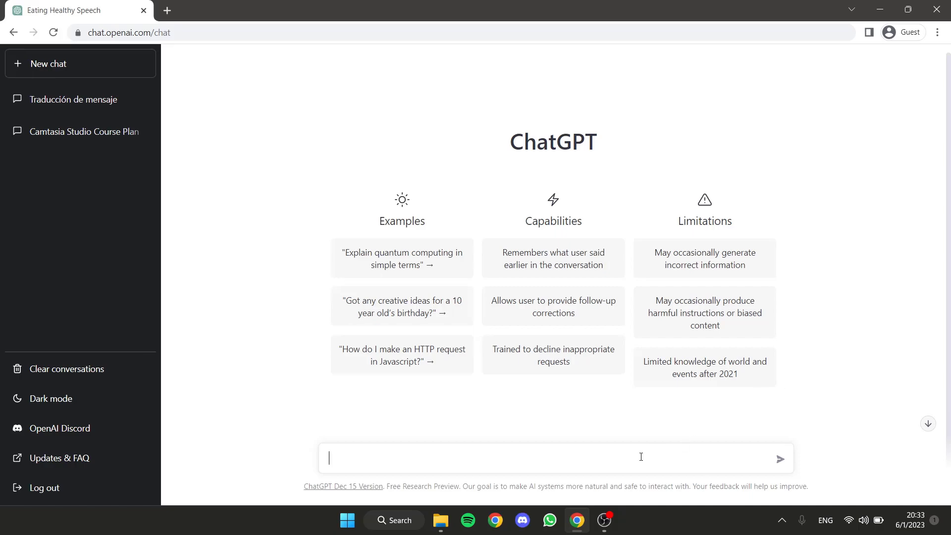
{"action": "type", "text": "G"}
{"action": "type", "text": "rite me a speech about "}
{"action": "type", "text": "the i"}
{"action": "type", "text": "mportance of d"}
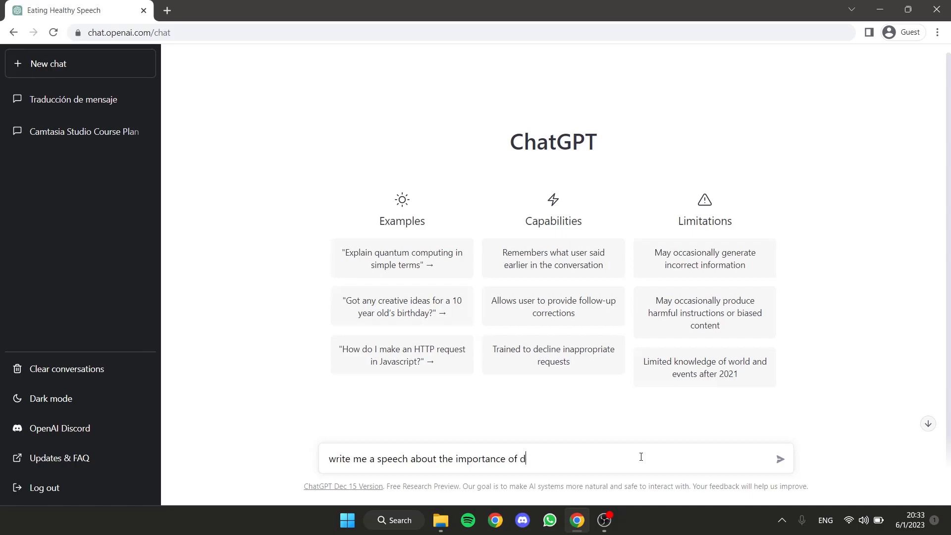
{"action": "type", "text": "eating healthy food"}
- Send the request 'write me a speech about the importance of eating healthy food'
{"action": "key", "text": "Return"}
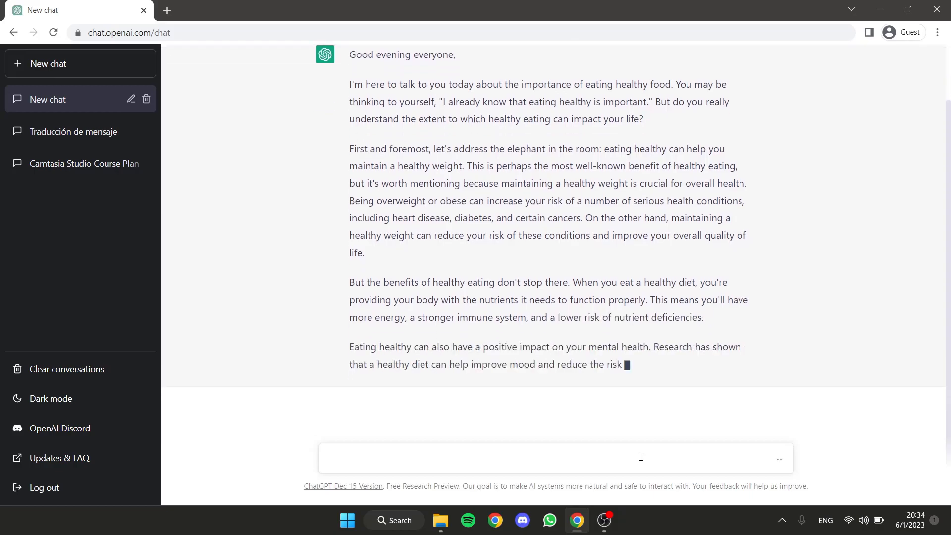
{"action": "scroll", "coordinate": [634, 304], "scroll_direction": "up", "scroll_amount": 1}
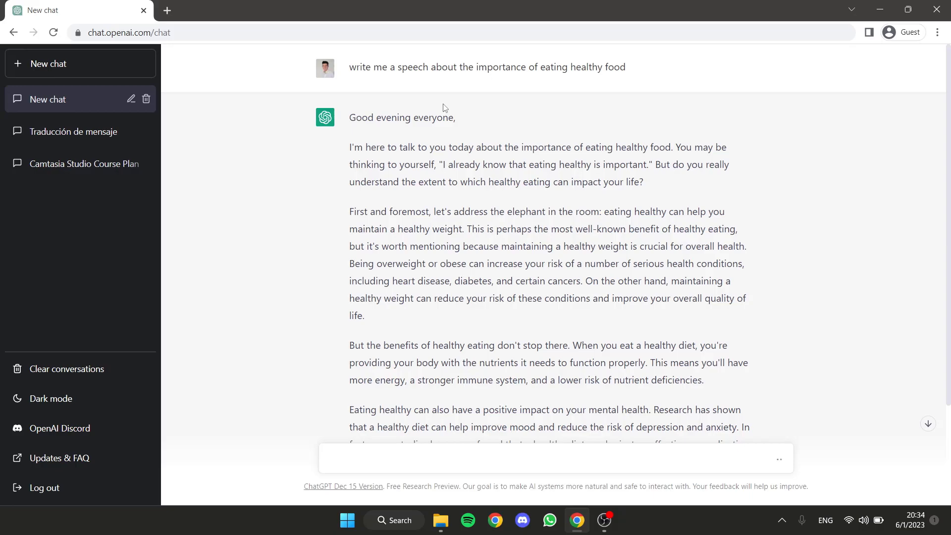
- Select and deselect the original prompt text several times while the speech finishes
{"action": "left_click_drag", "start_coordinate": [636, 68], "coordinate": [345, 62]}
{"action": "left_click", "coordinate": [446, 134]}
{"action": "left_click_drag", "start_coordinate": [350, 67], "coordinate": [636, 71]}
{"action": "left_click", "coordinate": [636, 71]}
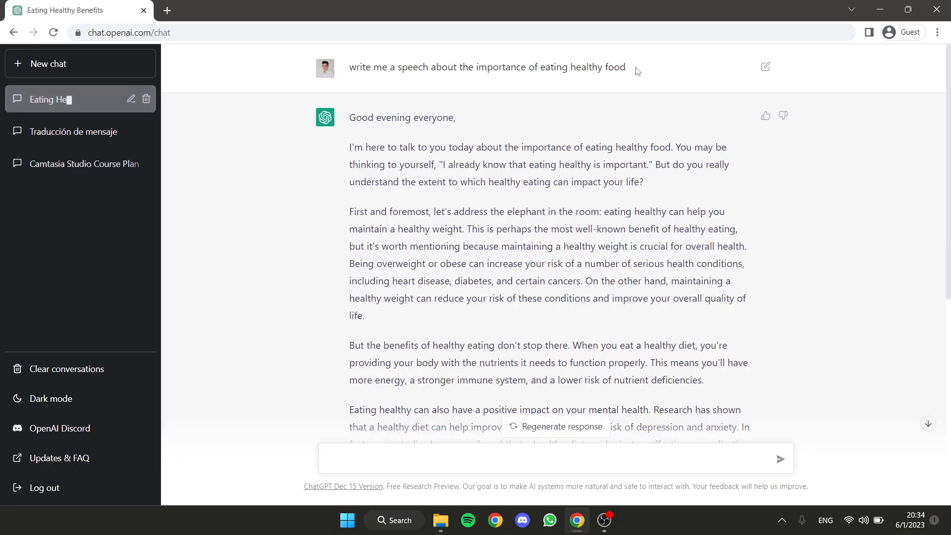
{"action": "scroll", "coordinate": [552, 120], "scroll_direction": "down", "scroll_amount": 4}
{"action": "right_click", "coordinate": [551, 120]}
{"action": "left_click", "coordinate": [551, 120]}
{"action": "scroll", "coordinate": [425, 269], "scroll_direction": "down", "scroll_amount": 1}
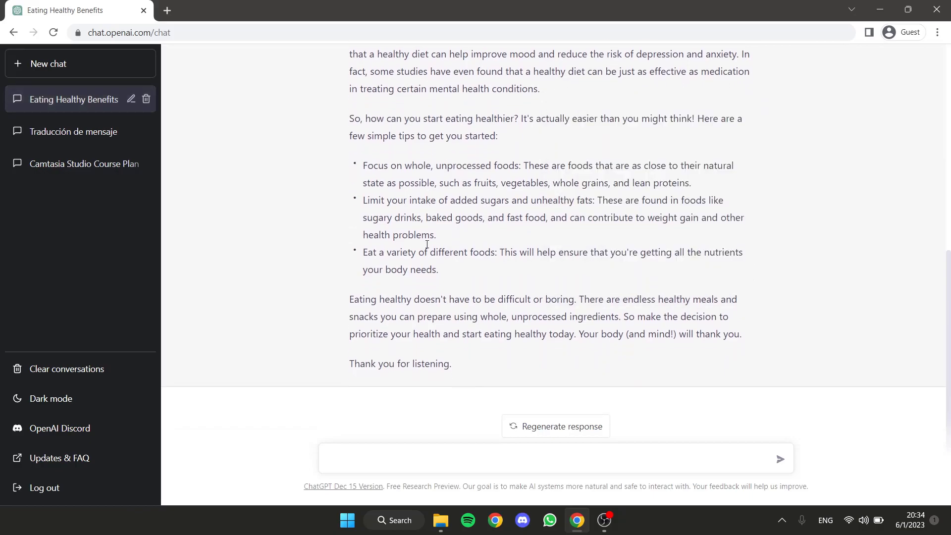
{"action": "scroll", "coordinate": [427, 292], "scroll_direction": "up", "scroll_amount": 5}
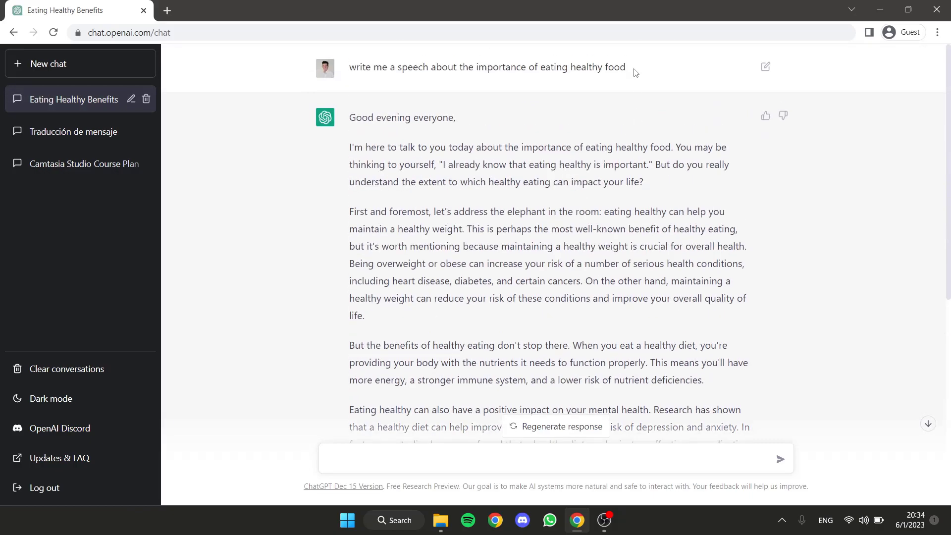
{"action": "left_click_drag", "start_coordinate": [626, 68], "coordinate": [349, 67]}
{"action": "left_click", "coordinate": [429, 207]}
{"action": "scroll", "coordinate": [430, 207], "scroll_direction": "down", "scroll_amount": 2}
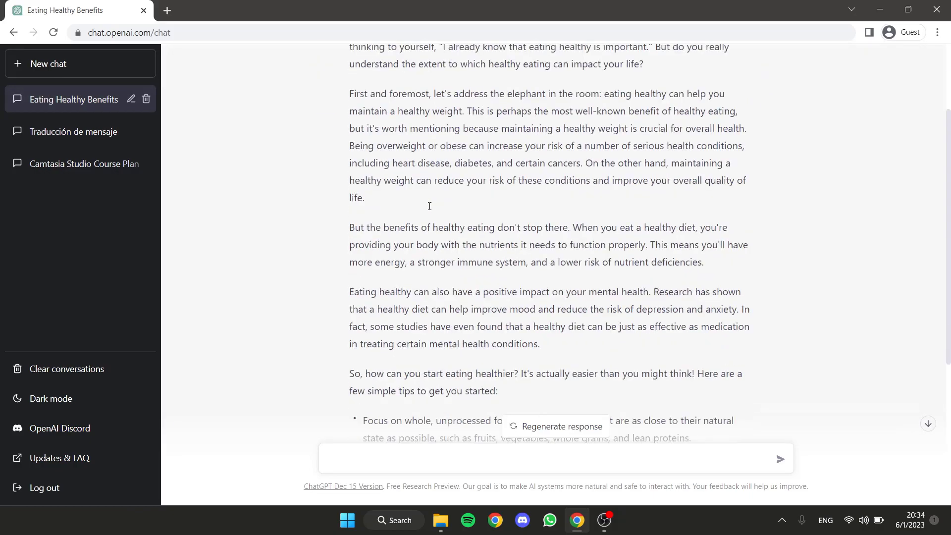
{"action": "scroll", "coordinate": [430, 223], "scroll_direction": "down", "scroll_amount": 3}
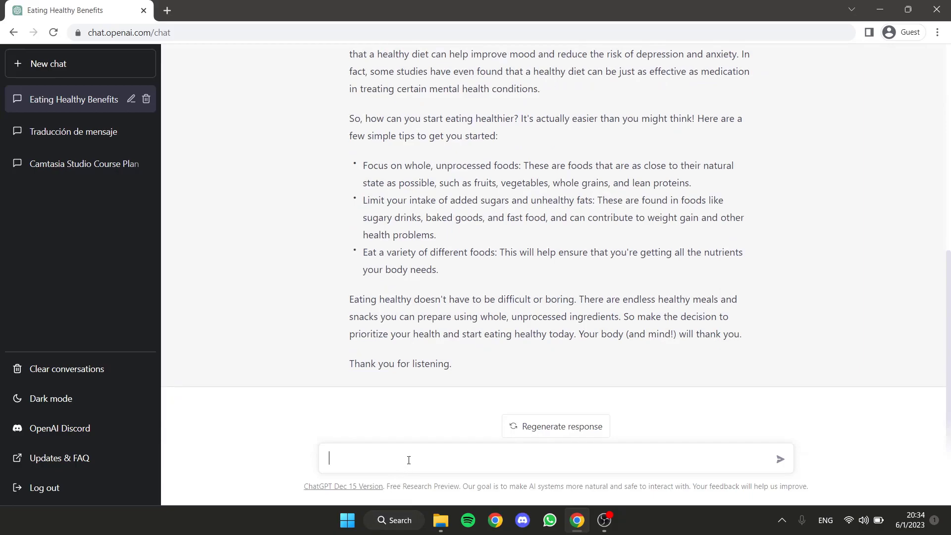
{"action": "type", "text": "My name is Tom Johnson, I'"}
{"action": "type", "text": "m a doctor of biology with 10 years of experience, most "}
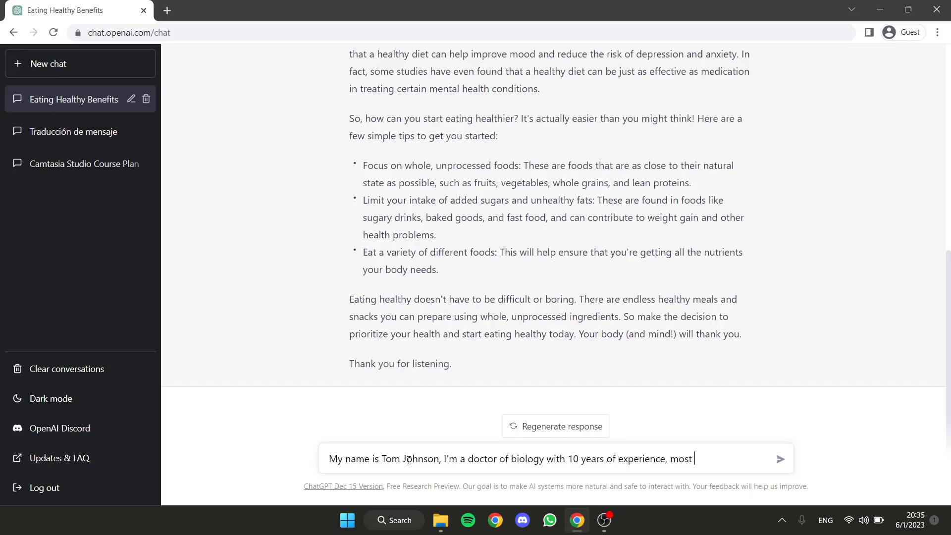
{"action": "type", "text": "of my acti"}
{"action": "type", "text": "vity in the recent years was dedicated to the research of the "}
{"action": "type", "text": "effects of"}
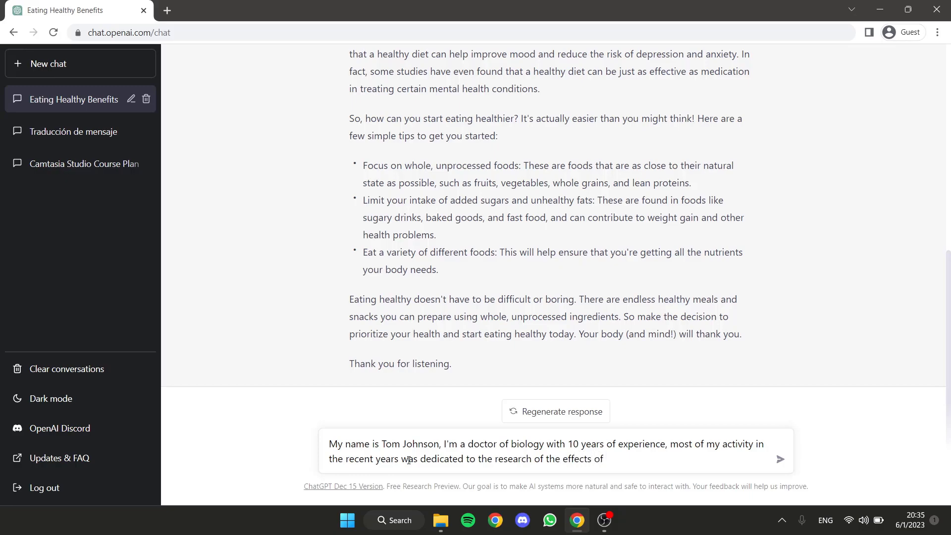
{"action": "scroll", "coordinate": [370, 287], "scroll_direction": "up", "scroll_amount": 2}
{"action": "scroll", "coordinate": [370, 287], "scroll_direction": "up", "scroll_amount": 3}
{"action": "scroll", "coordinate": [370, 288], "scroll_direction": "down", "scroll_amount": 2}
{"action": "scroll", "coordinate": [646, 484], "scroll_direction": "down", "scroll_amount": 3}
{"action": "type", "text": "eating u"}
{"action": "type", "text": "nhealthy food, "}
{"action": "type", "text": " Now "}
{"action": "type", "text": "m"}
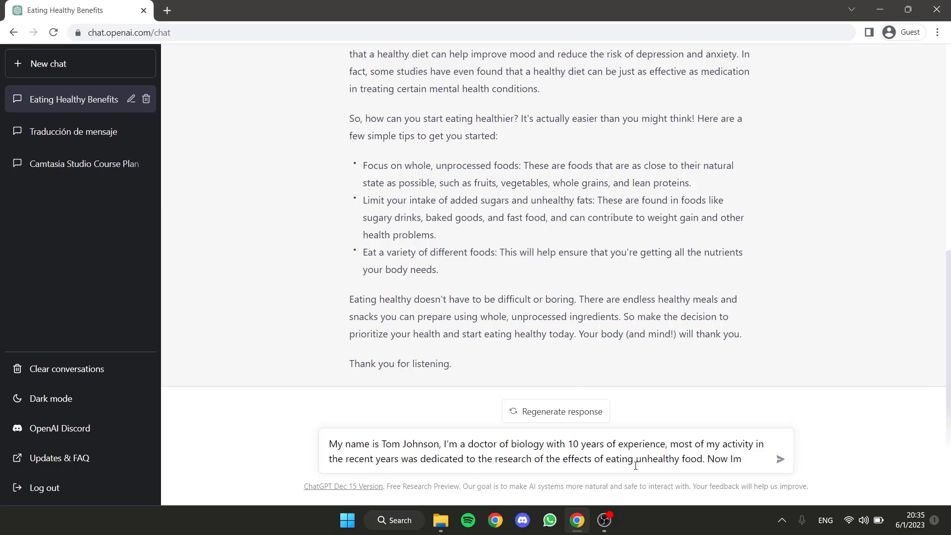
- Fix typos such as 'awareness' in the Tom Johnson congress-speech prompt and send it
{"action": "key", "text": "BackSpace"}
{"action": "type", "text": "m giving a "}
{"action": "type", "text": "conference for a"}
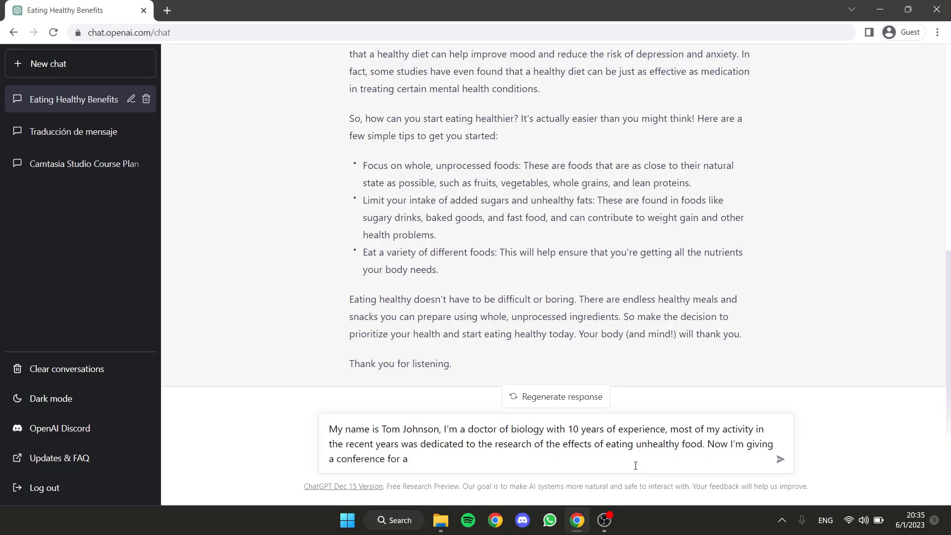
{"action": "key", "text": "BackSpace"}
{"action": "type", "text": "where a lot of "}
{"action": "type", "text": "members of the congress are attending,"}
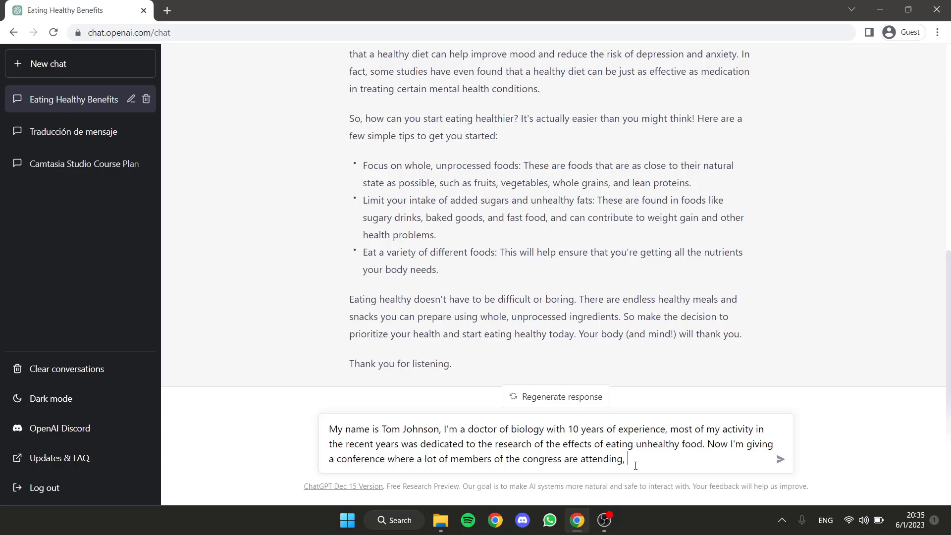
{"action": "type", "text": "nd it's about the importance of "}
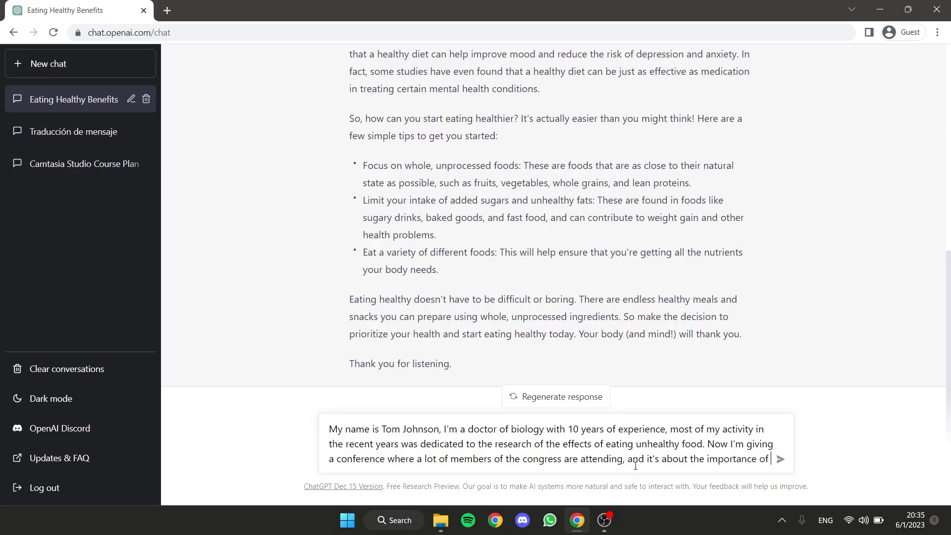
{"action": "type", "text": "et"}
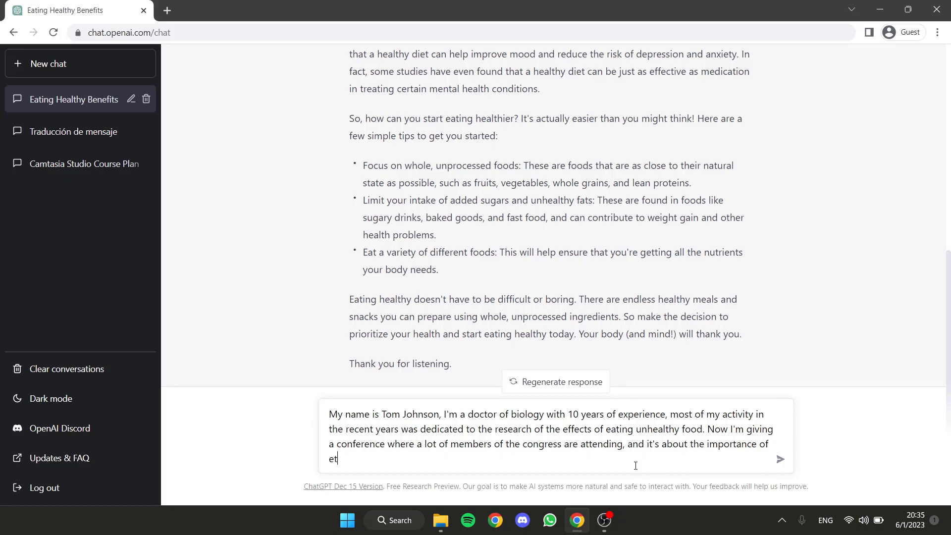
{"action": "type", "text": "ating heal"}
{"action": "type", "text": "thyfood. Could you please"}
{"action": "key", "text": "BackSpace"}
{"action": "key", "text": "BackSpace"}
{"action": "key", "text": "BackSpace"}
{"action": "type", "text": "se write me a speech, not longer than 10 minutes to read, abou"}
{"action": "key", "text": "BackSpace"}
{"action": "key", "text": "BackSpace"}
{"action": "key", "text": "BackSpace"}
{"action": "type", "text": "about this"}
{"action": "key", "text": "BackSpace"}
{"action": "type", "text": "opic, butalso encoug"}
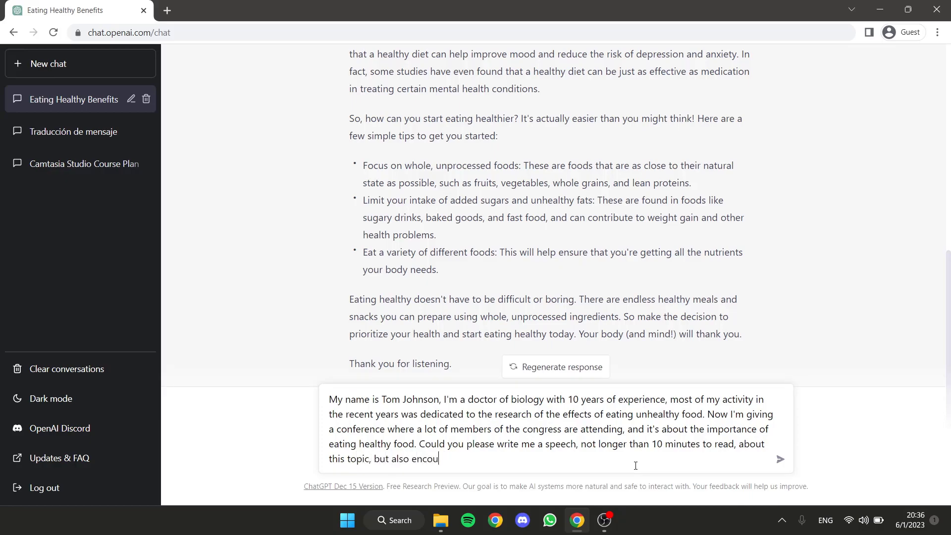
{"action": "type", "text": "rage"}
{"action": "type", "text": "ing"}
{"action": "type", "text": " those "}
{"action": "type", "text": "politicians and"}
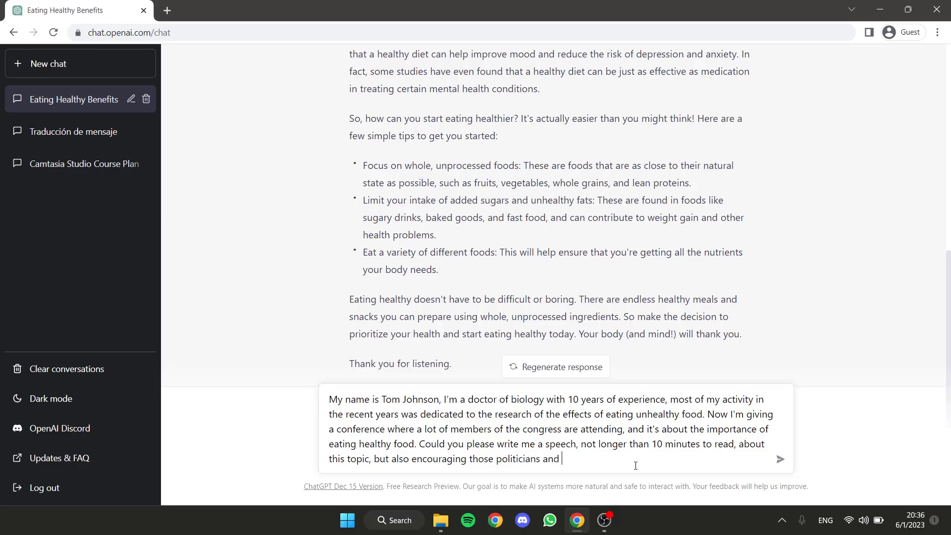
{"action": "type", "text": " important people to"}
{"action": "type", "text": " coll"}
{"action": "type", "text": "aborate"}
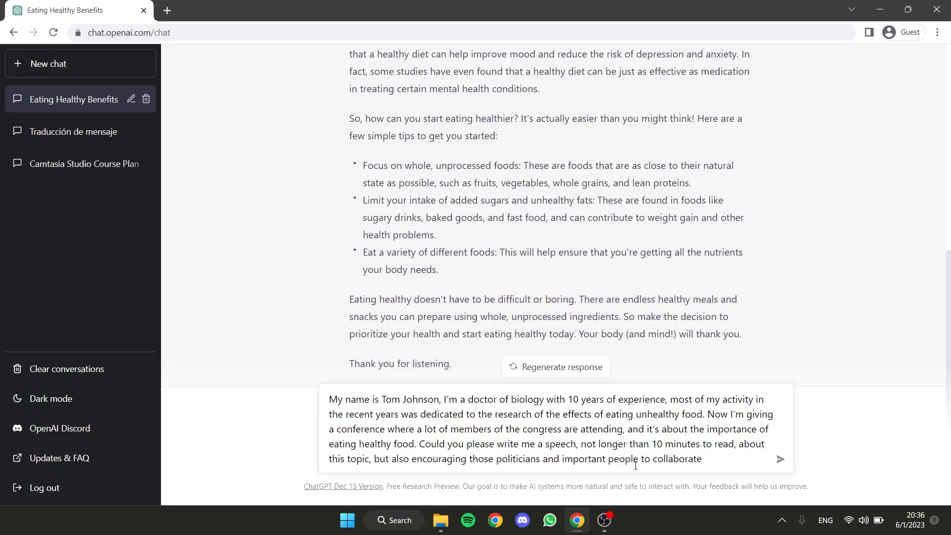
{"action": "type", "text": " and raise"}
{"action": "type", "text": "re"}
{"action": "key", "text": "BackSpace"}
{"action": "type", "text": "eness about this matter"}
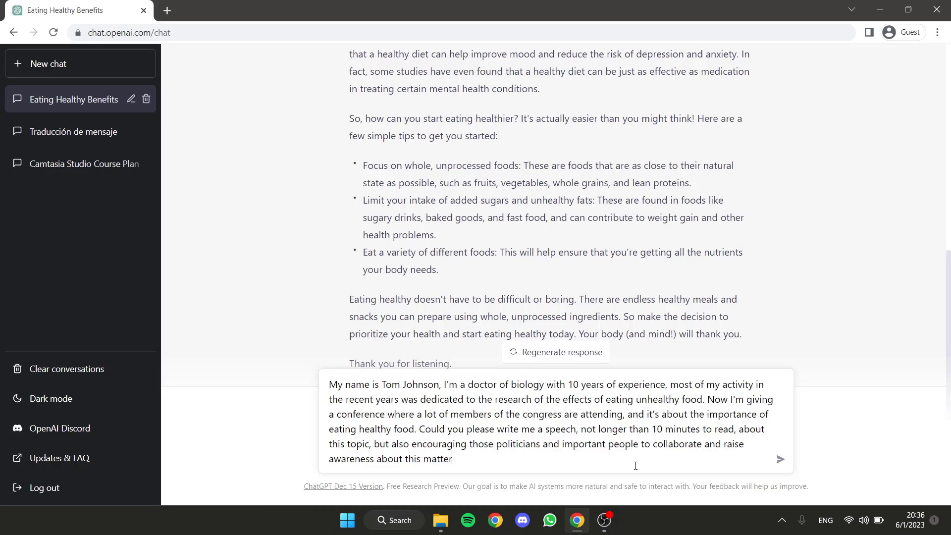
{"action": "key", "text": "Return"}
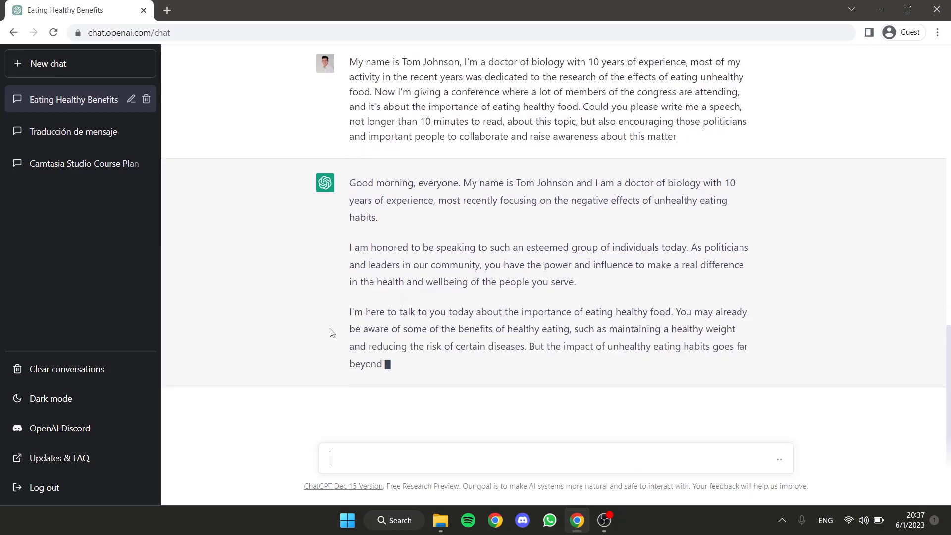
{"action": "left_click_drag", "start_coordinate": [348, 182], "coordinate": [476, 338]}
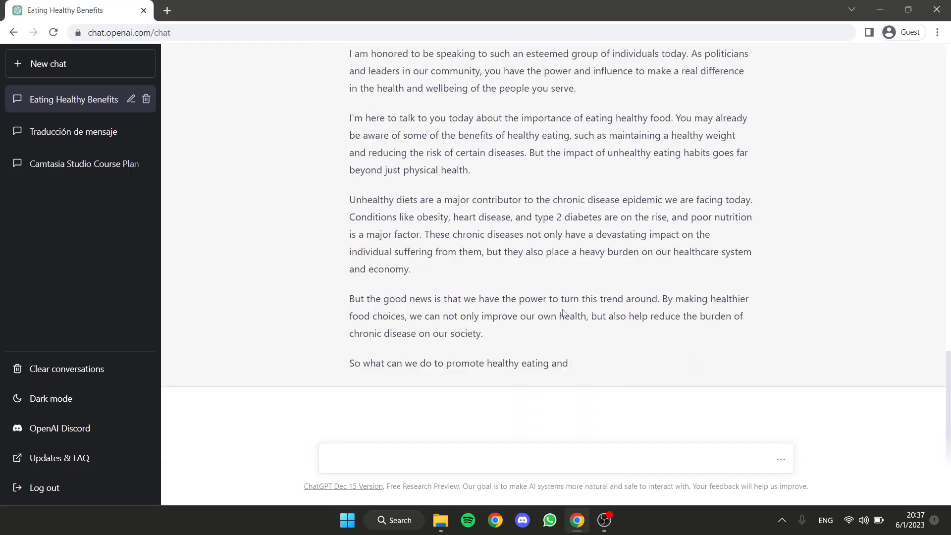
{"action": "scroll", "coordinate": [573, 312], "scroll_direction": "up", "scroll_amount": 1}
{"action": "scroll", "coordinate": [406, 206], "scroll_direction": "up", "scroll_amount": 2}
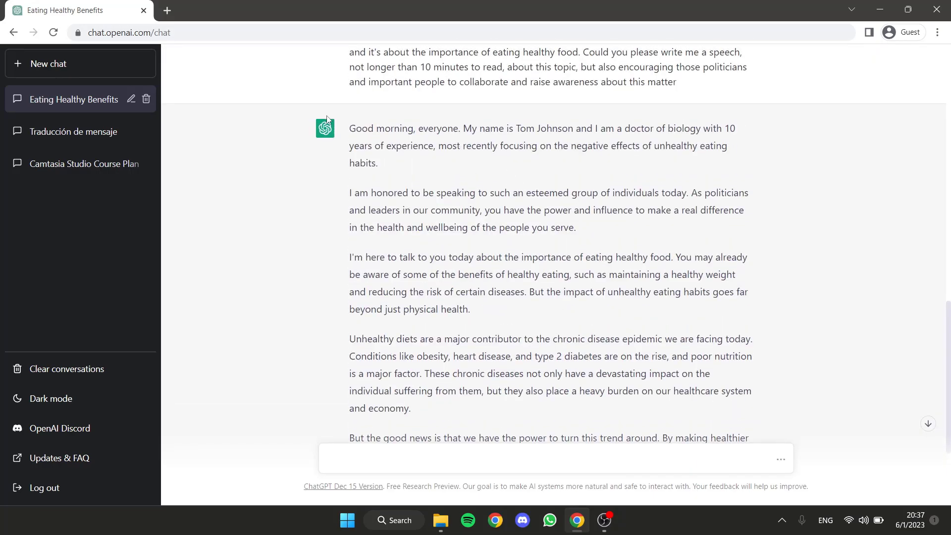
{"action": "scroll", "coordinate": [575, 361], "scroll_direction": "down", "scroll_amount": 2}
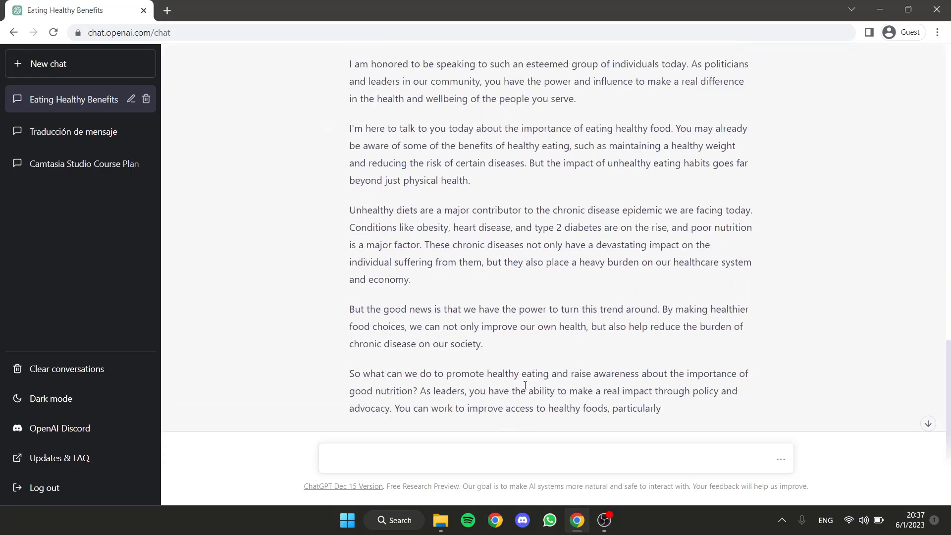
{"action": "scroll", "coordinate": [493, 286], "scroll_direction": "up", "scroll_amount": 2}
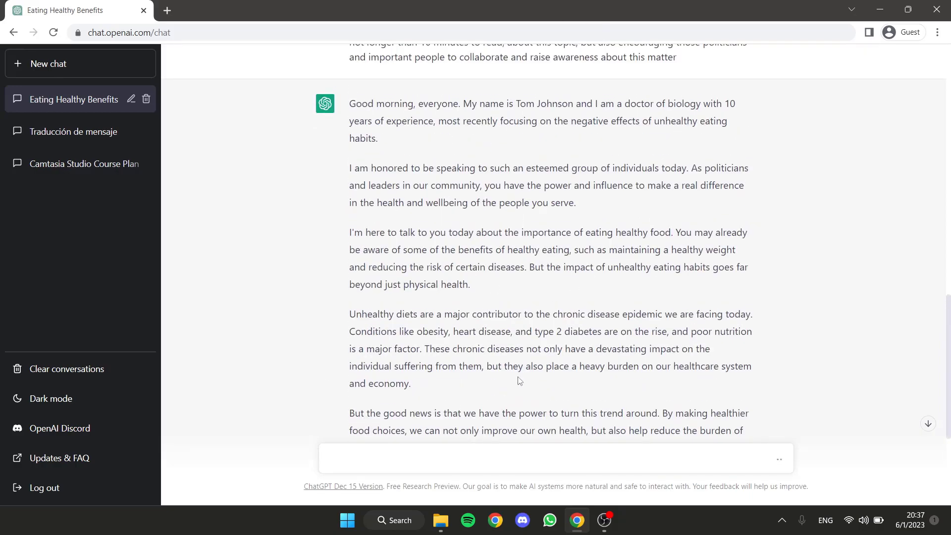
{"action": "scroll", "coordinate": [519, 379], "scroll_direction": "down", "scroll_amount": 2}
{"action": "scroll", "coordinate": [528, 365], "scroll_direction": "up", "scroll_amount": 2}
{"action": "scroll", "coordinate": [529, 365], "scroll_direction": "up", "scroll_amount": 1}
{"action": "scroll", "coordinate": [569, 352], "scroll_direction": "down", "scroll_amount": 2}
{"action": "scroll", "coordinate": [568, 351], "scroll_direction": "up", "scroll_amount": 1}
{"action": "scroll", "coordinate": [569, 352], "scroll_direction": "up", "scroll_amount": 1}
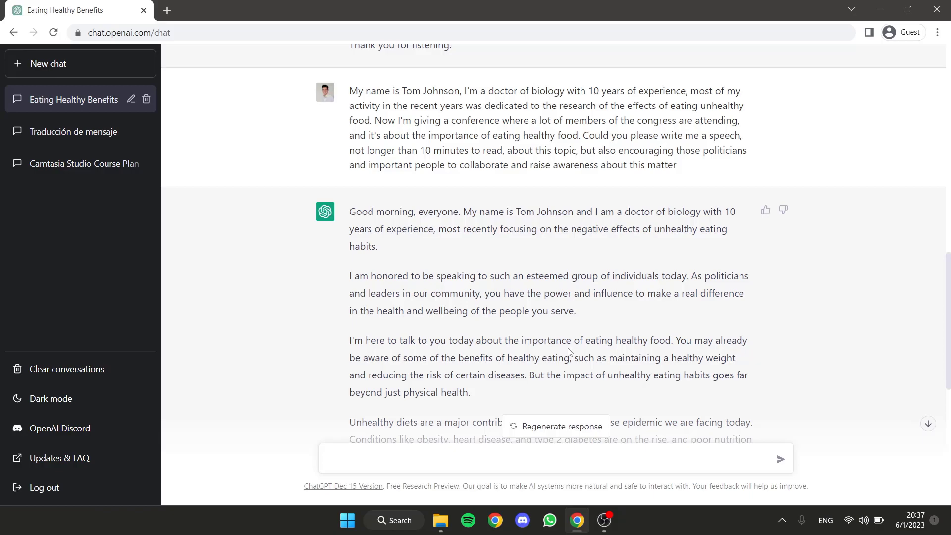
{"action": "scroll", "coordinate": [568, 352], "scroll_direction": "down", "scroll_amount": 5}
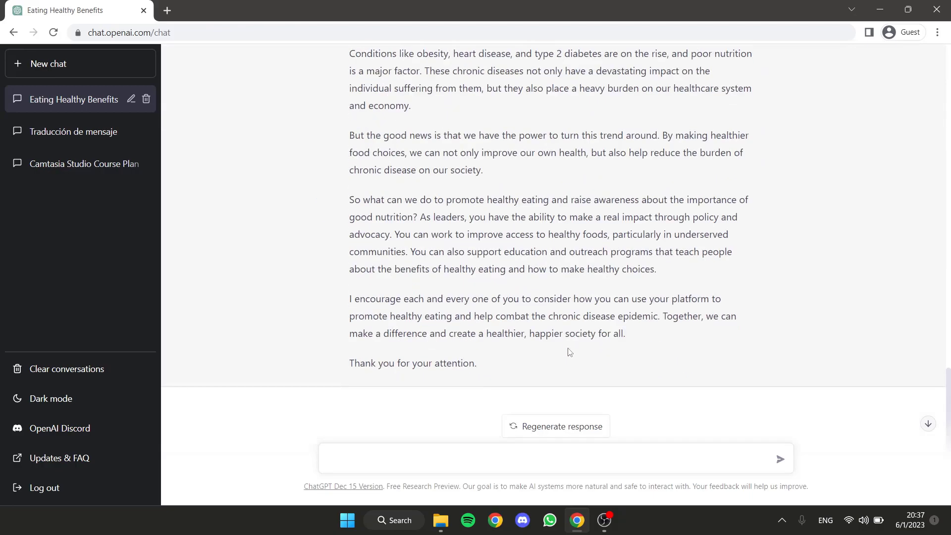